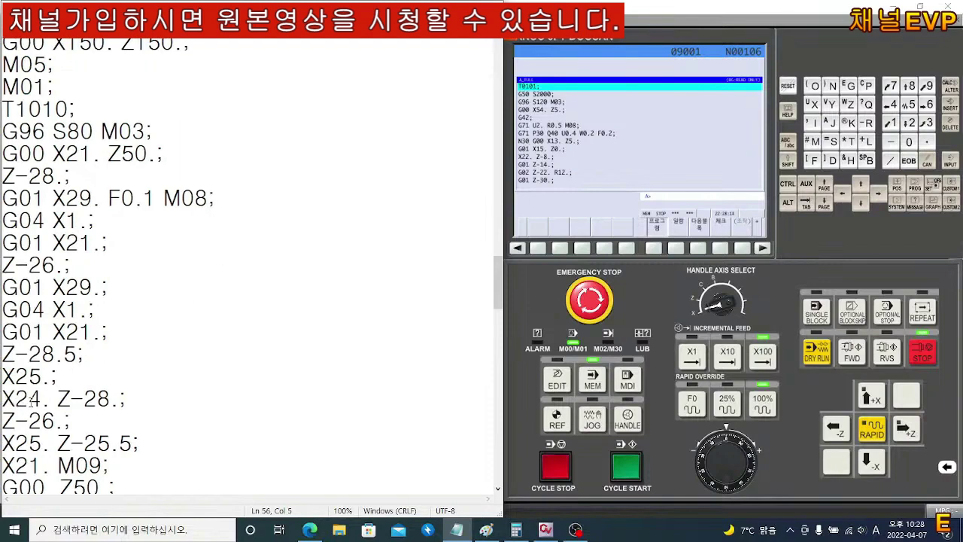
# - Change X24. to X26. on the Z-28. line, then check the following lines down to M00
pyautogui.press('BackSpace')
pyautogui.write('6')
pyautogui.press('Down')
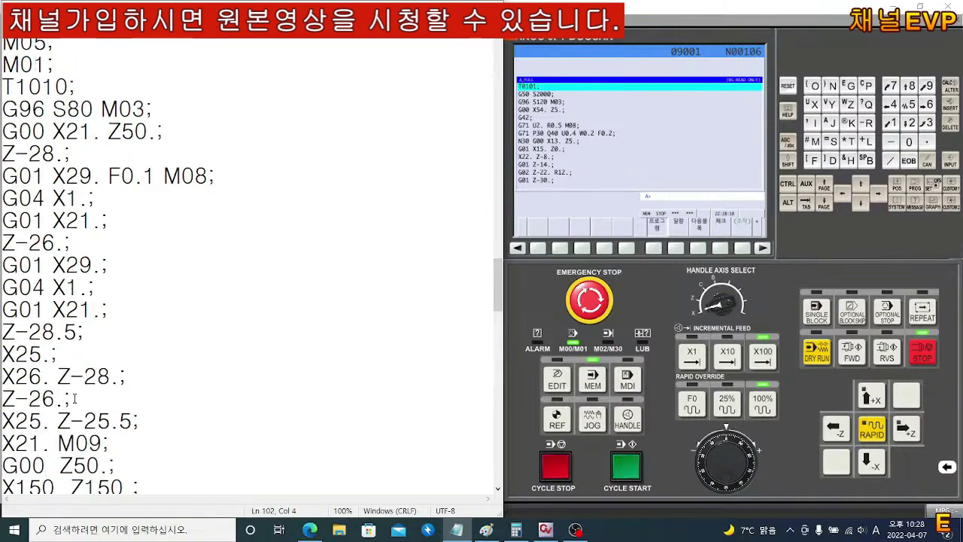
pyautogui.press('Down')
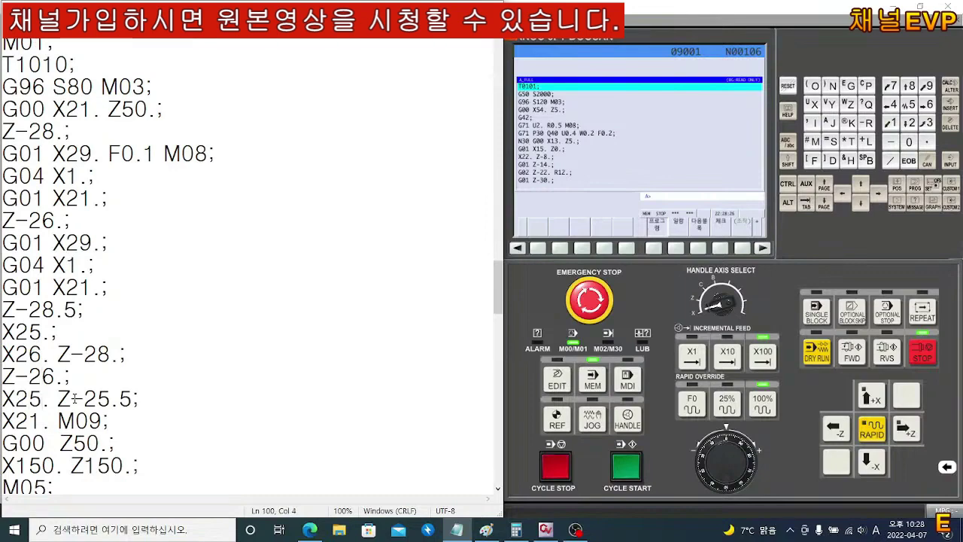
pyautogui.press('Down')
pyautogui.press('Down')
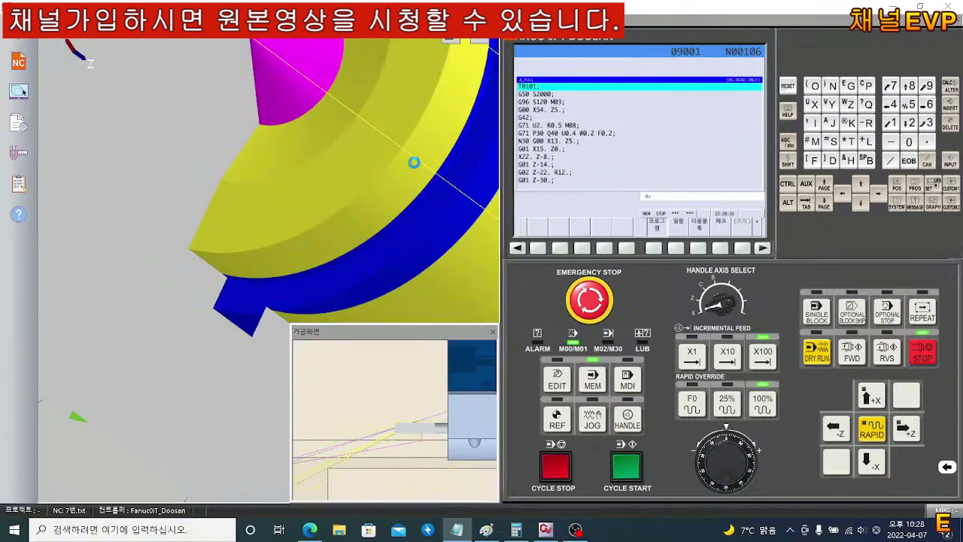
# - Reload the edited NC program and open workpiece setup for the 100 × 50 cylinder stock
pyautogui.click(519, 301)
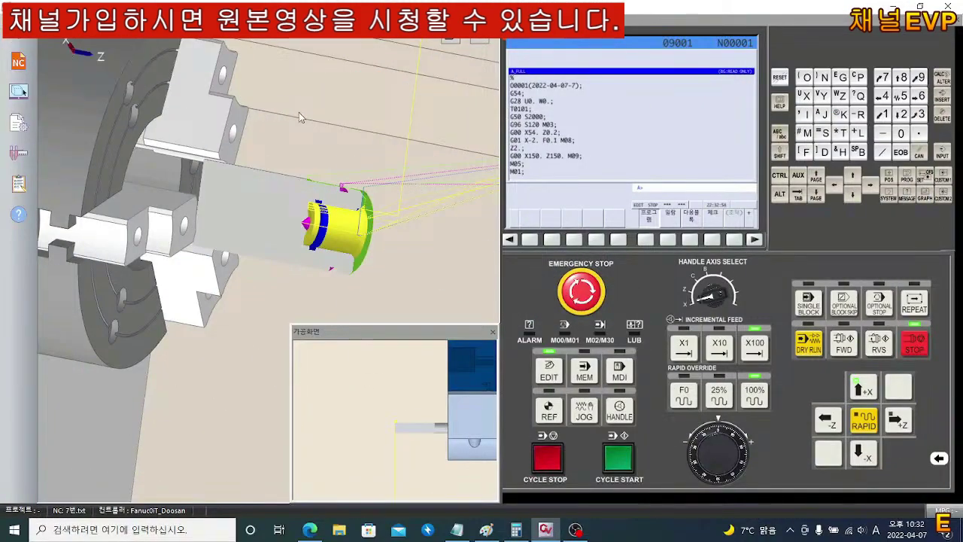
pyautogui.doubleClick(446, 220)
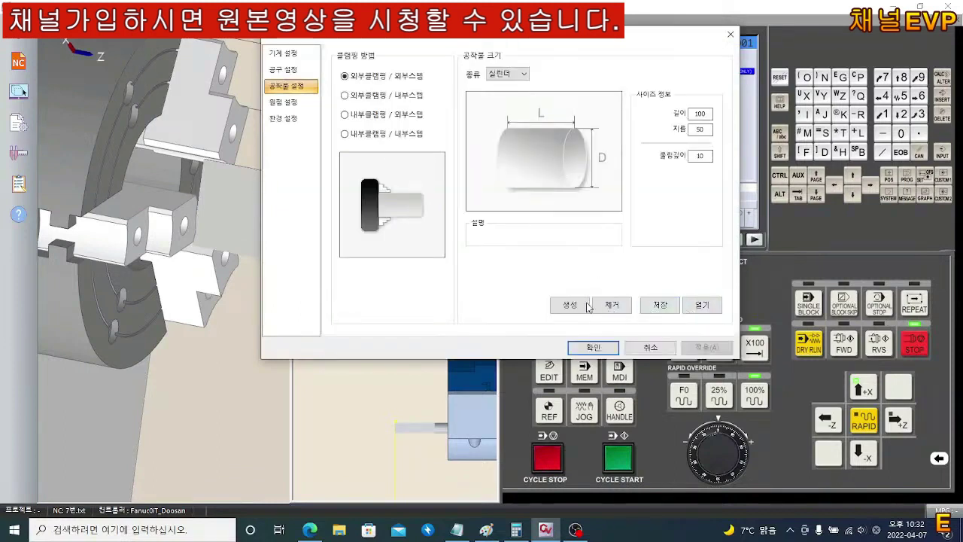
# - Generate the cylinder stock and apply the G54 origin at its end face (X -390.000, Z -524.000)
pyautogui.click(578, 308)
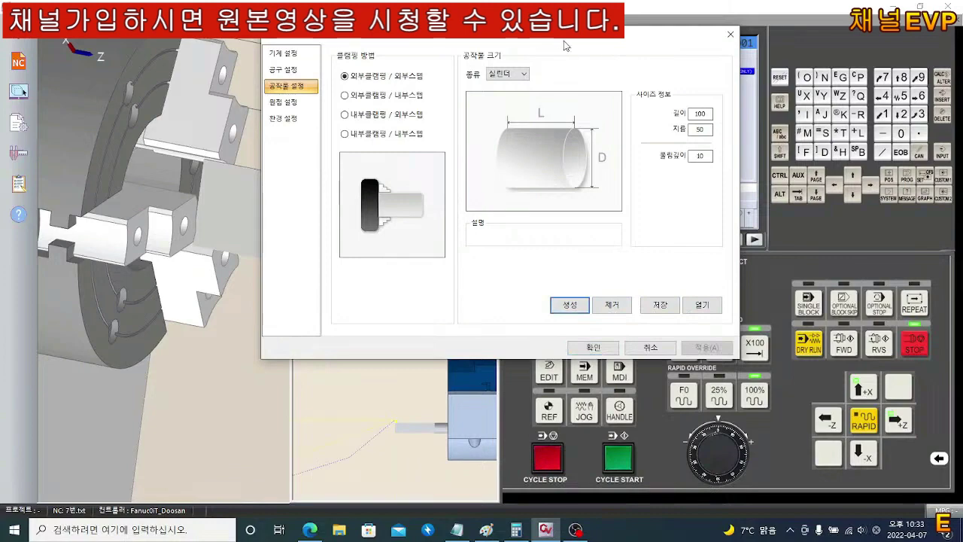
pyautogui.moveTo(572, 38); pyautogui.dragTo(717, 46)
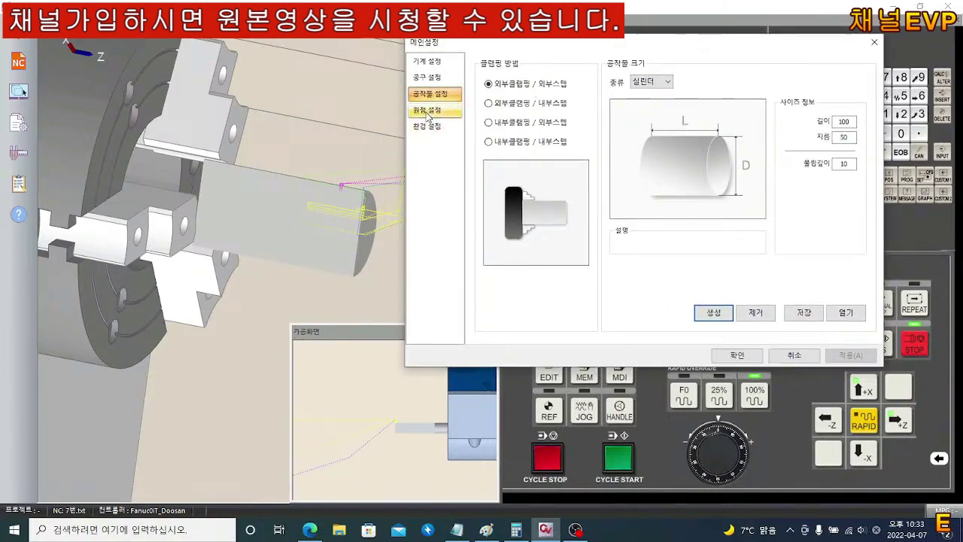
pyautogui.click(427, 112)
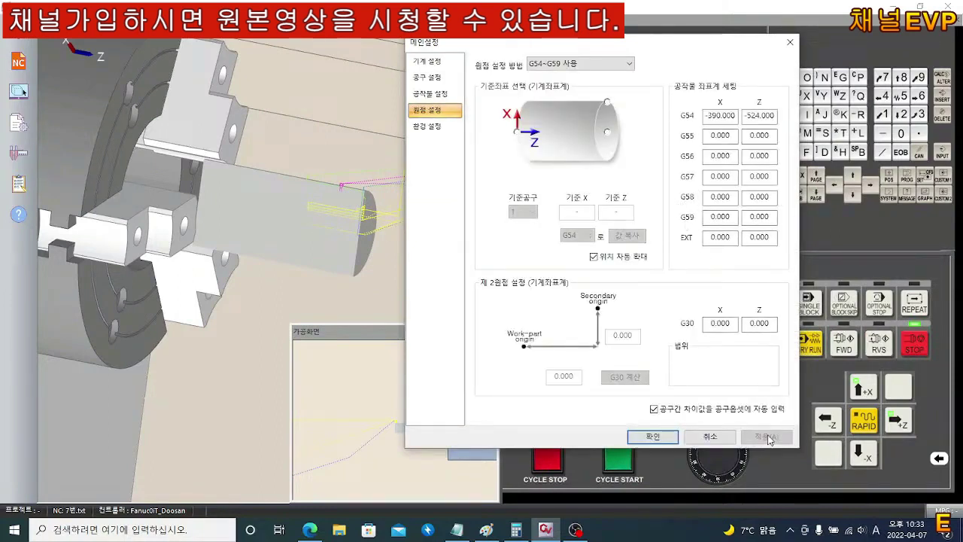
pyautogui.click(608, 133)
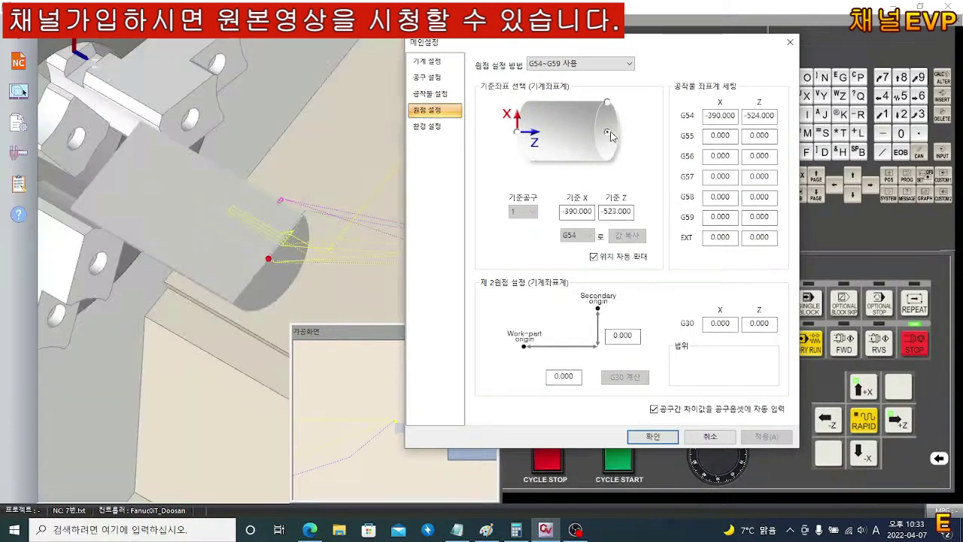
pyautogui.click(759, 433)
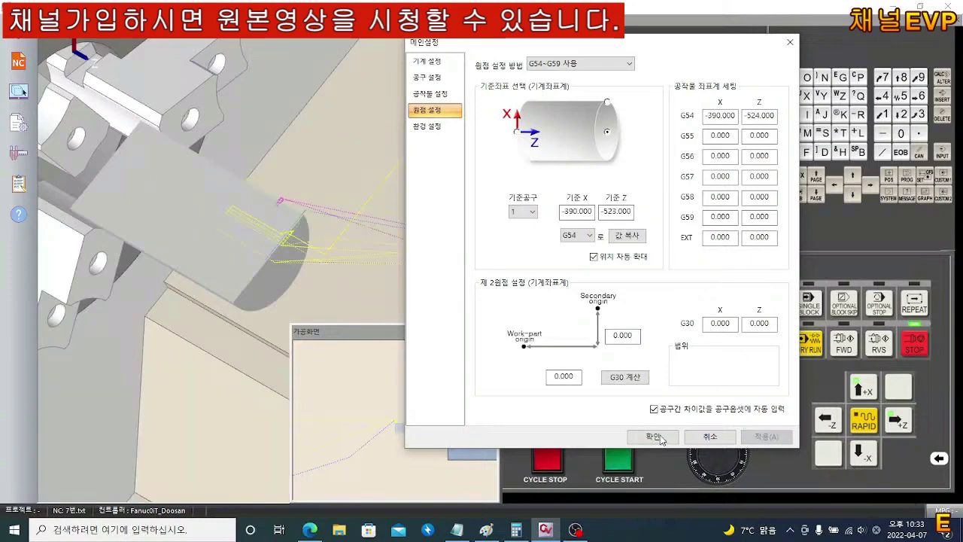
pyautogui.click(653, 436)
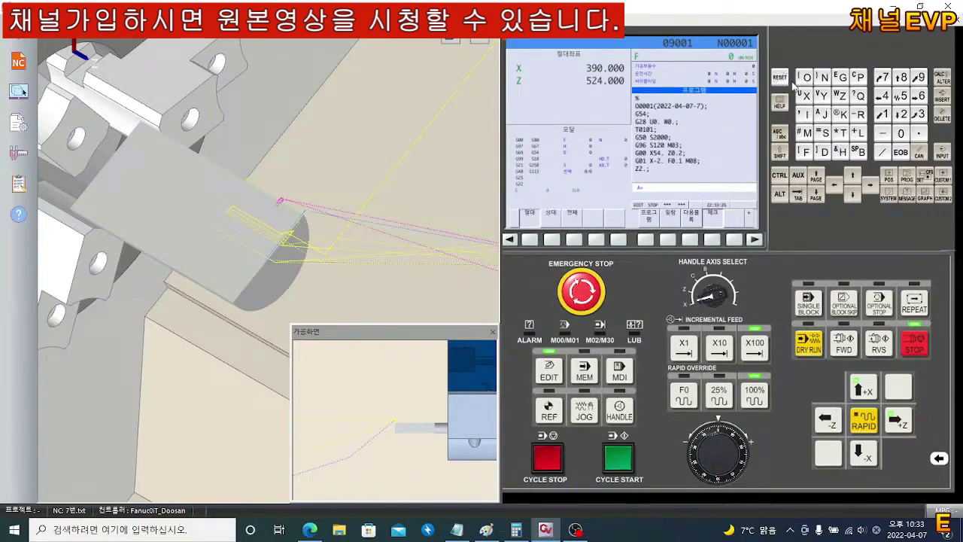
# - Switch the control to MEM mode and display the full O0001 program listing
pyautogui.moveTo(325, 230)
pyautogui.mouseDown(button='middle')
pyautogui.moveTo(404, 237)
pyautogui.moveTo(890, 194)
pyautogui.mouseUp(button='middle')
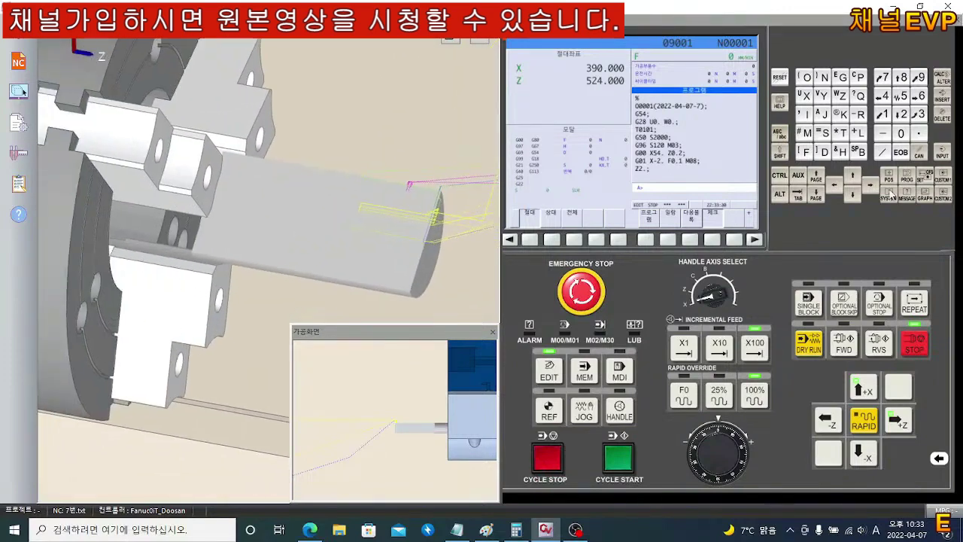
pyautogui.click(592, 376)
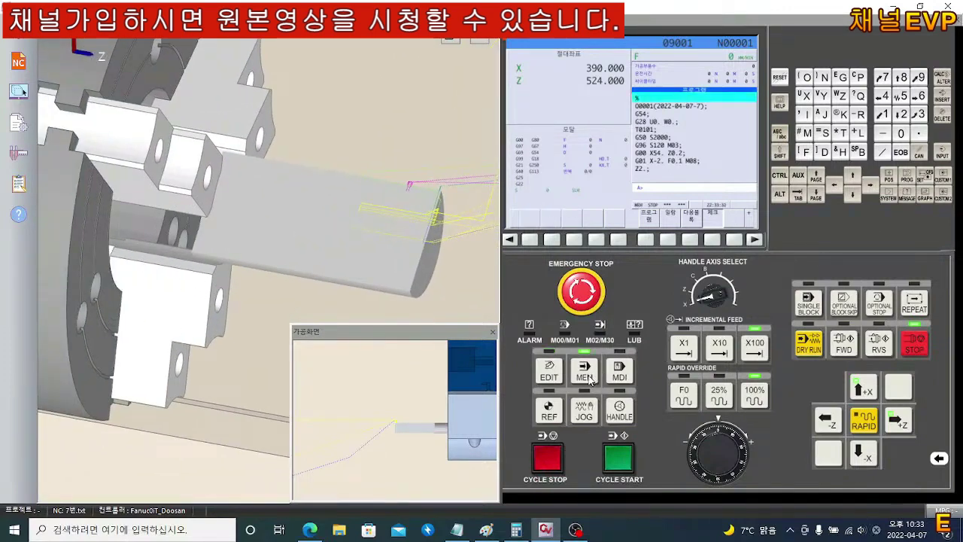
pyautogui.moveTo(435, 192); pyautogui.dragTo(435, 178, button='middle')
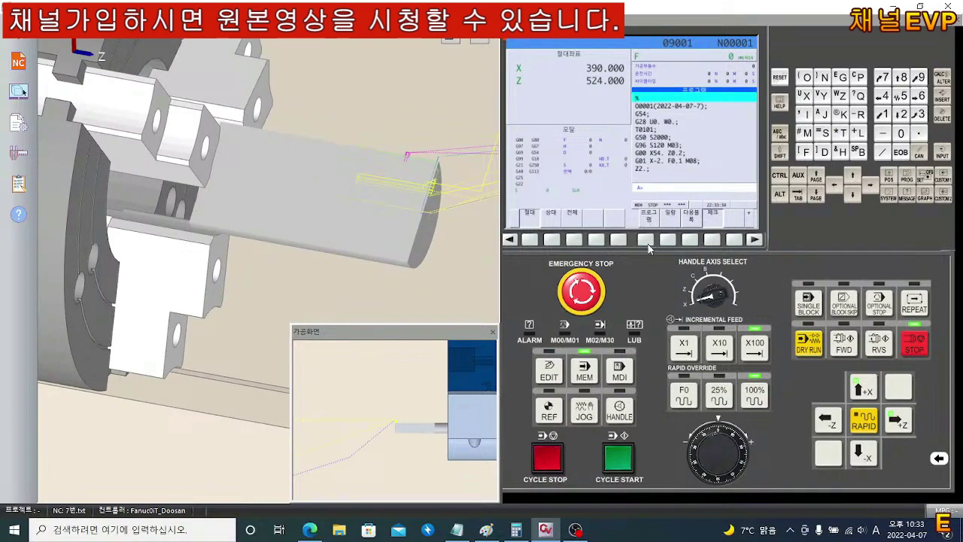
pyautogui.click(646, 241)
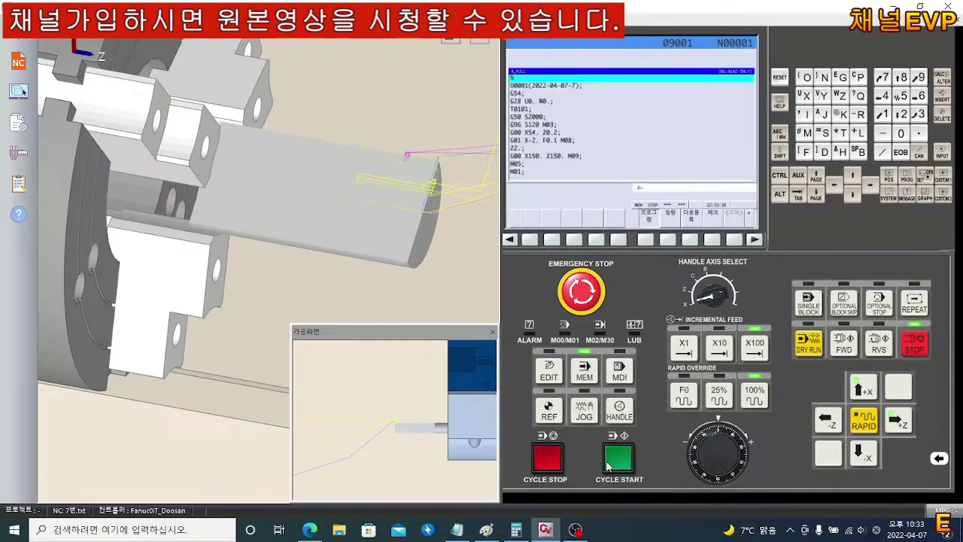
# - Rotate and zoom the 3D view to watch the O0001 turning cycle machine the stock
pyautogui.moveTo(387, 240); pyautogui.dragTo(374, 260, button='middle')
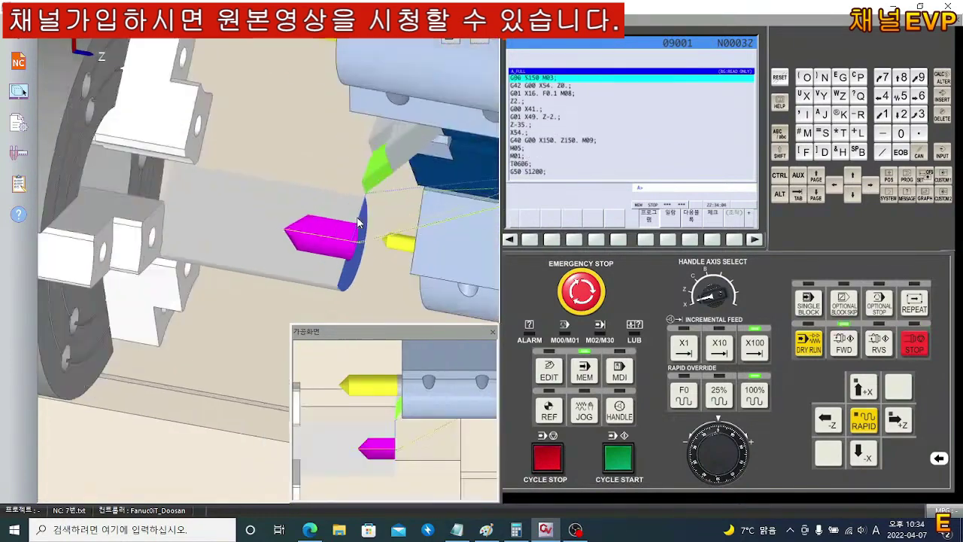
pyautogui.moveTo(279, 200); pyautogui.dragTo(484, 291, button='middle')
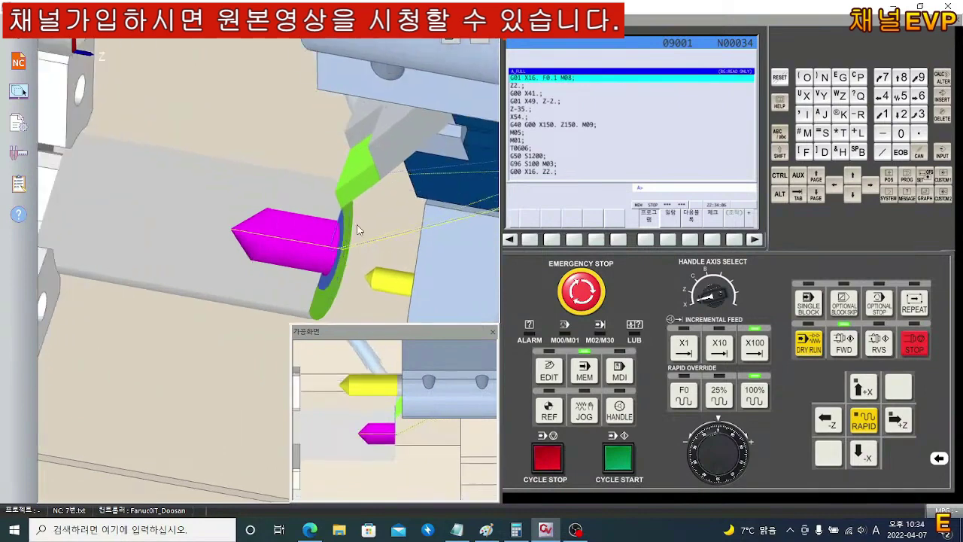